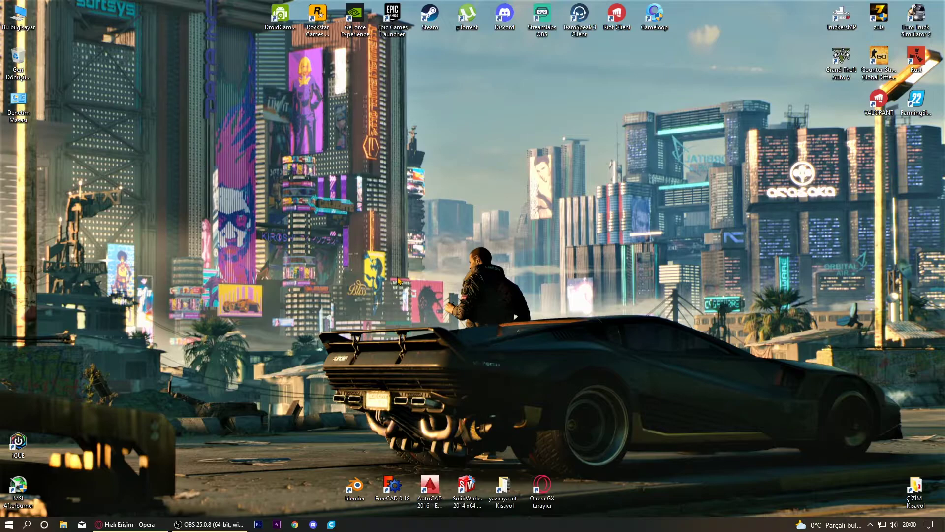
right_click(406, 217)
right_click(426, 242)
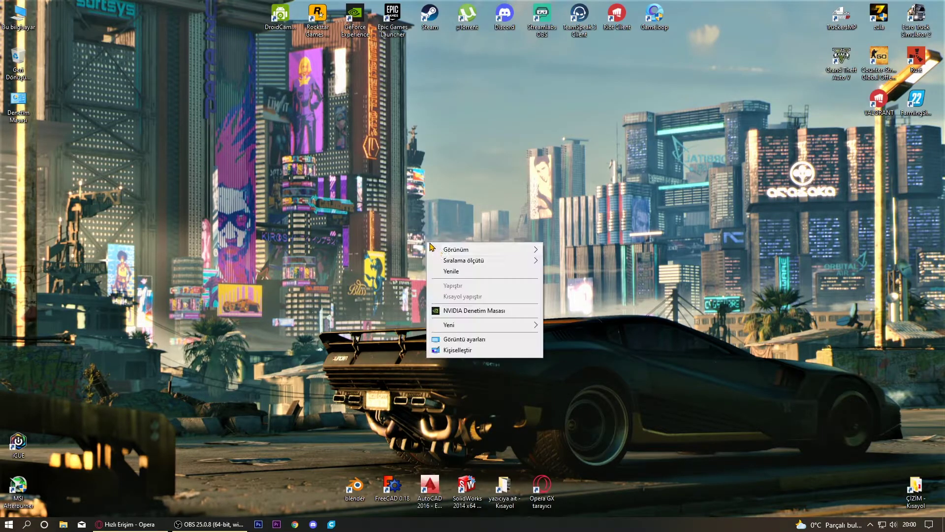
click(449, 271)
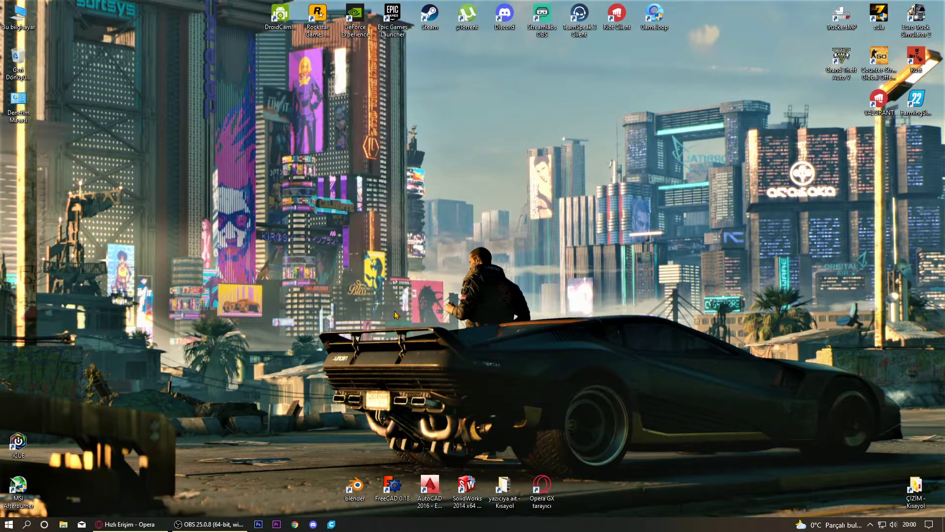
Step: Open the music folder inside Belgeler > My Games > FarmingSimulator2022 and move its window clear on the desktop
double_click(19, 17)
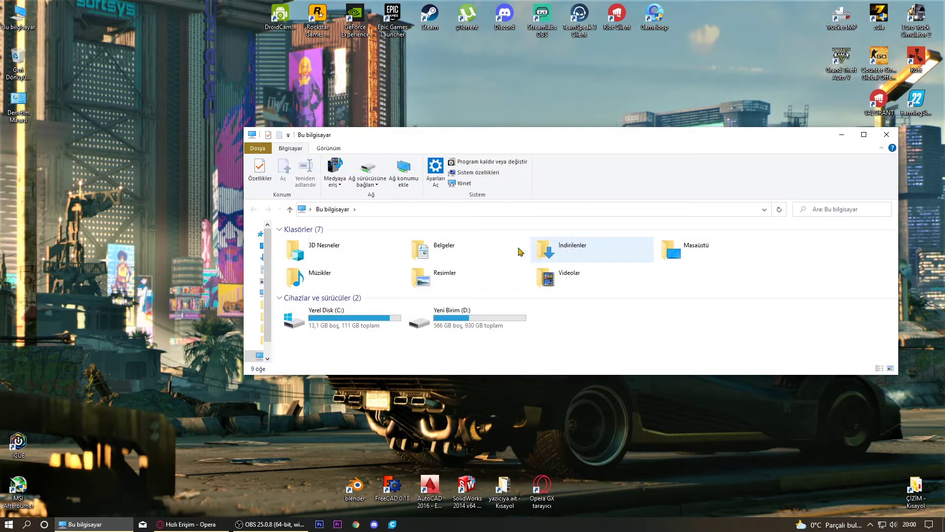
double_click(461, 250)
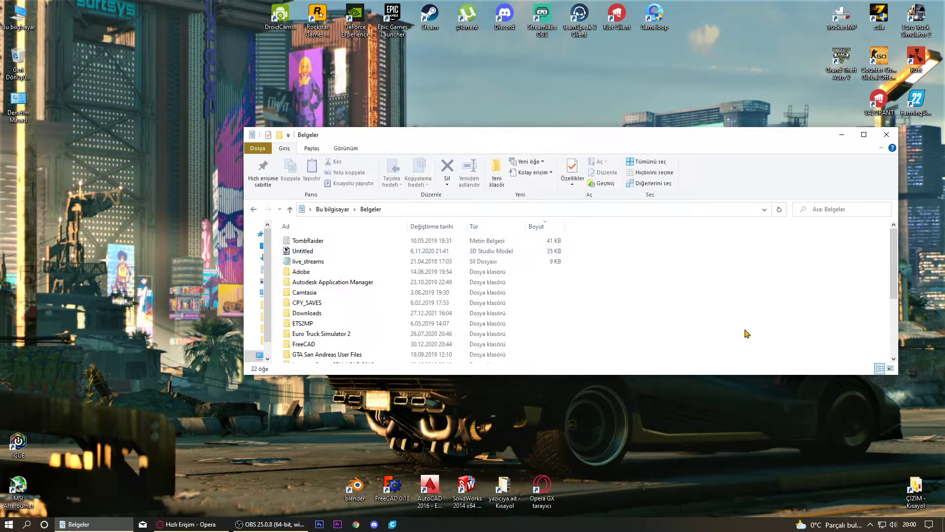
scroll(328, 319, down, 2)
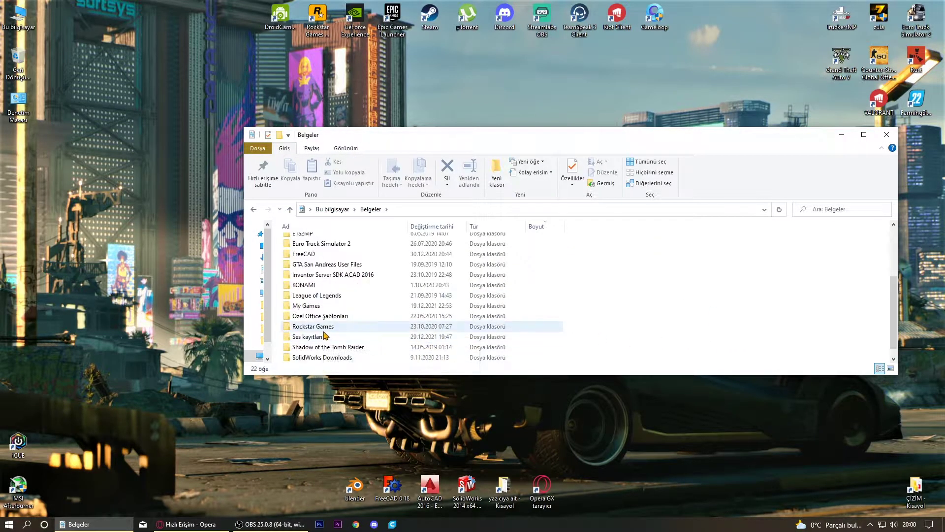
double_click(311, 305)
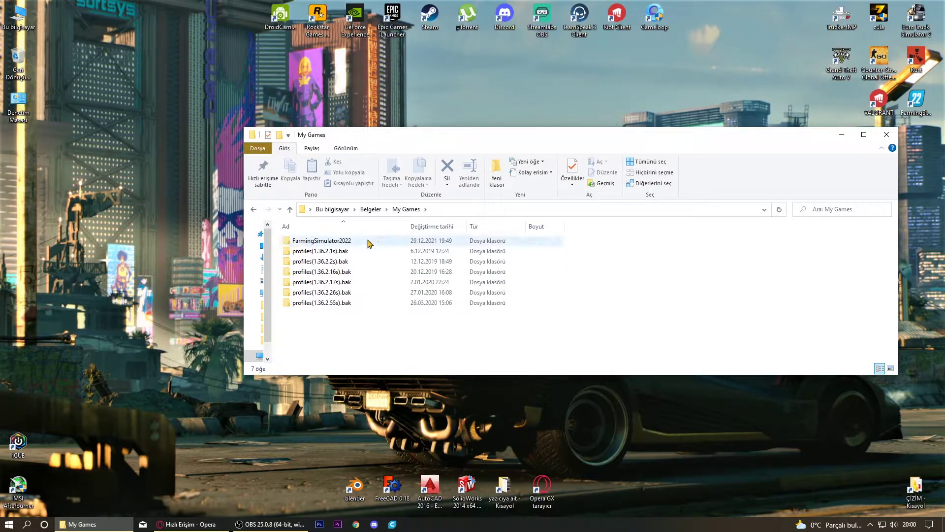
double_click(370, 241)
scroll(419, 310, down, 1)
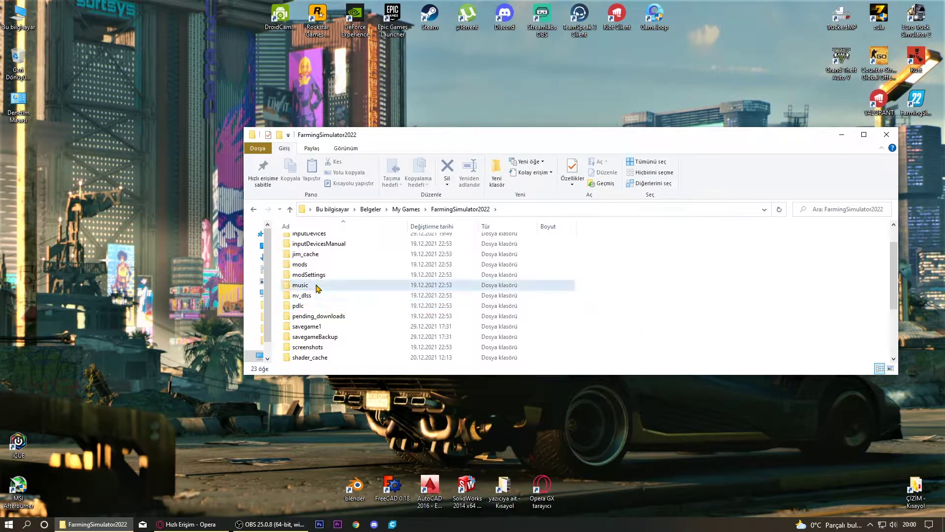
double_click(415, 288)
drag(559, 129, 597, 79)
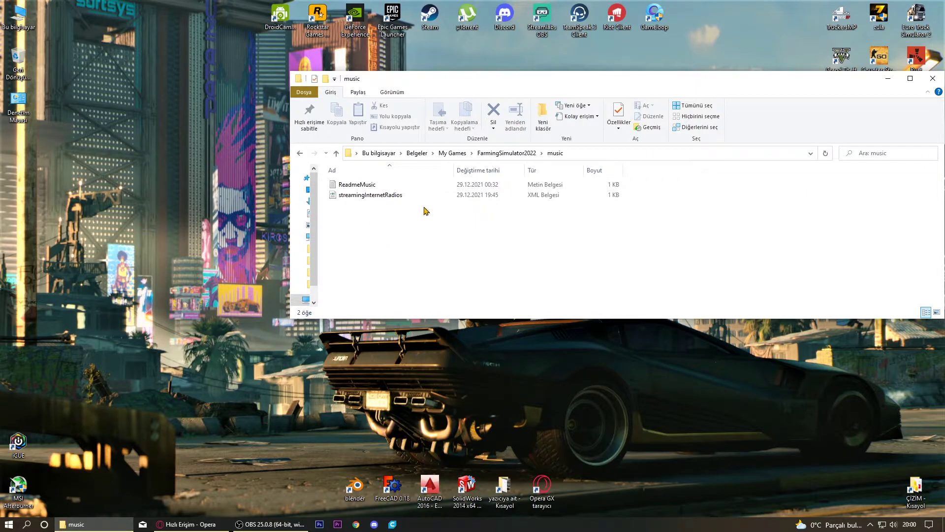
drag(556, 83, 605, 74)
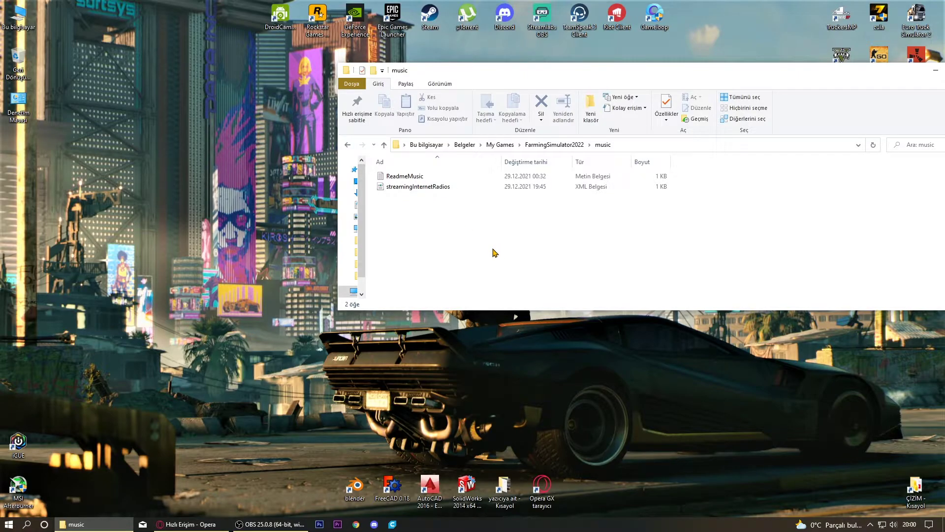
Step: Check the file properties of streamingInternetRadios in the music folder, then close them
click(394, 187)
click(677, 261)
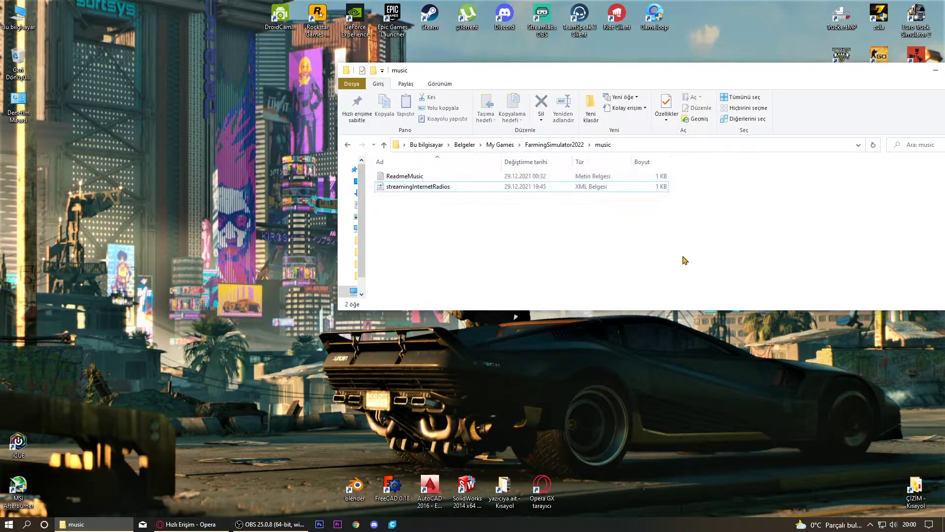
click(412, 187)
click(419, 177)
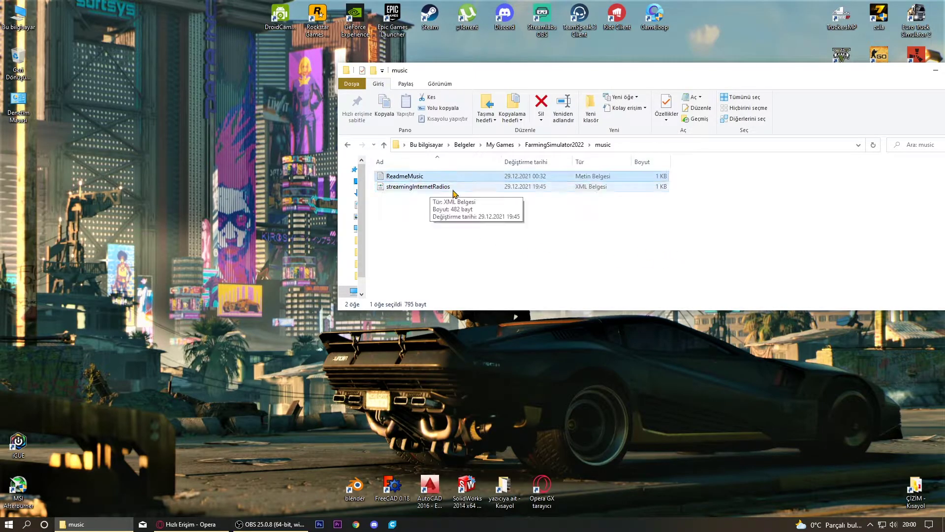
right_click(409, 188)
click(446, 407)
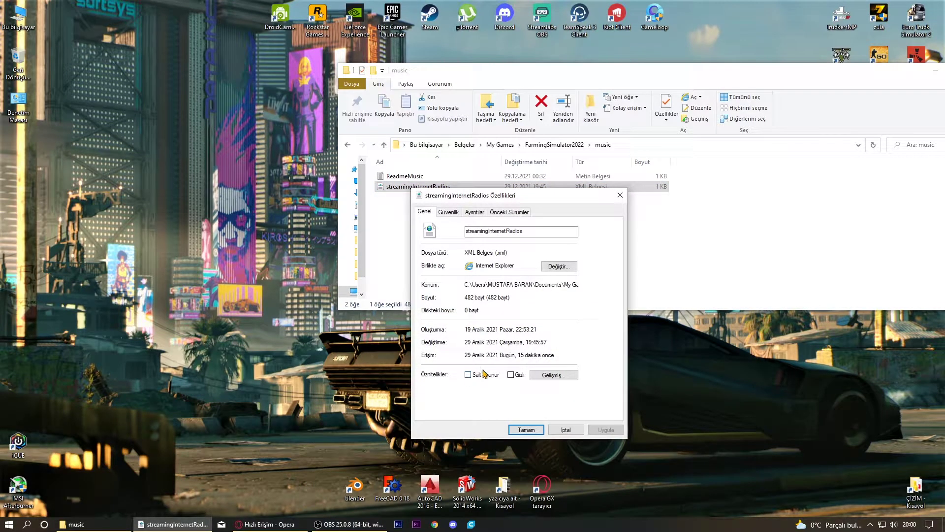
click(620, 195)
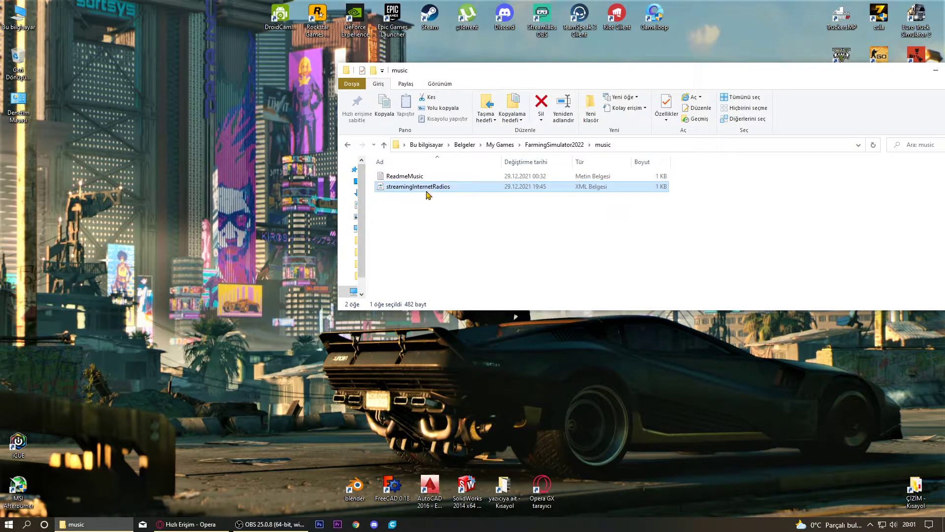
Step: Read the ReadmeMusic file for the URL endings supported by streaming radio stations, then close it
click(426, 177)
double_click(426, 177)
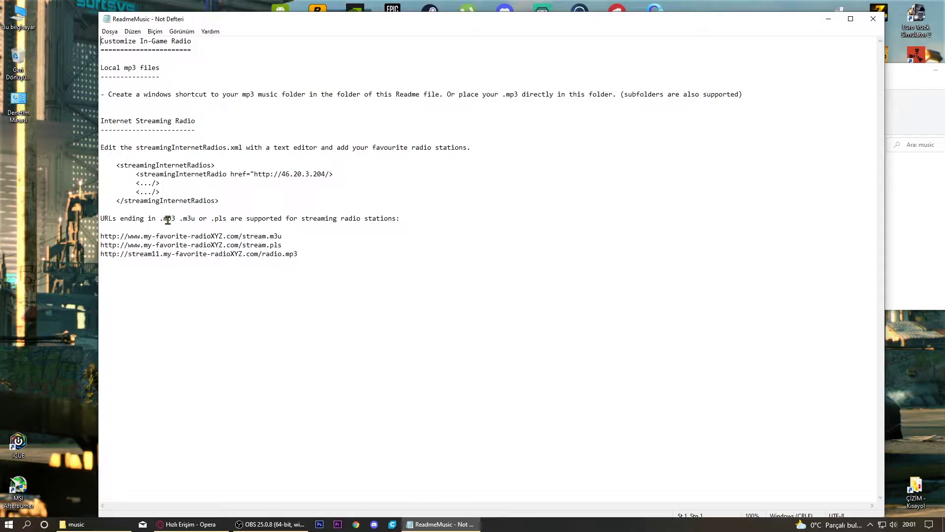
drag(159, 218, 231, 219)
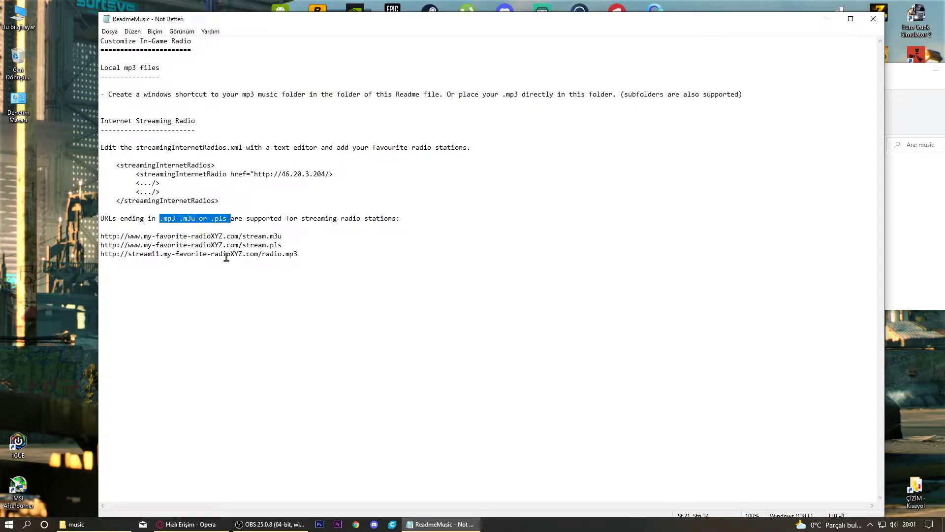
click(592, 257)
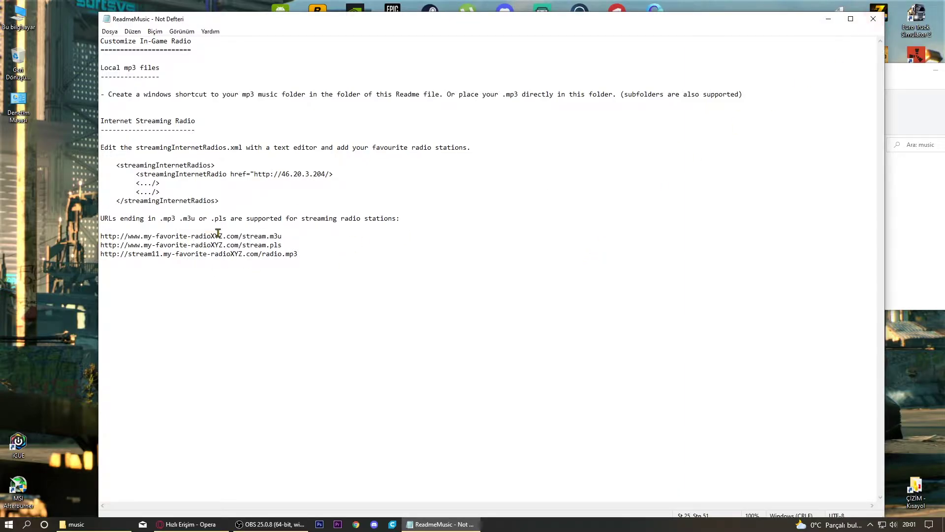
click(873, 19)
Step: Open the streamingInternetRadios XML file in Notepad (Not Defteri) for editing
click(398, 188)
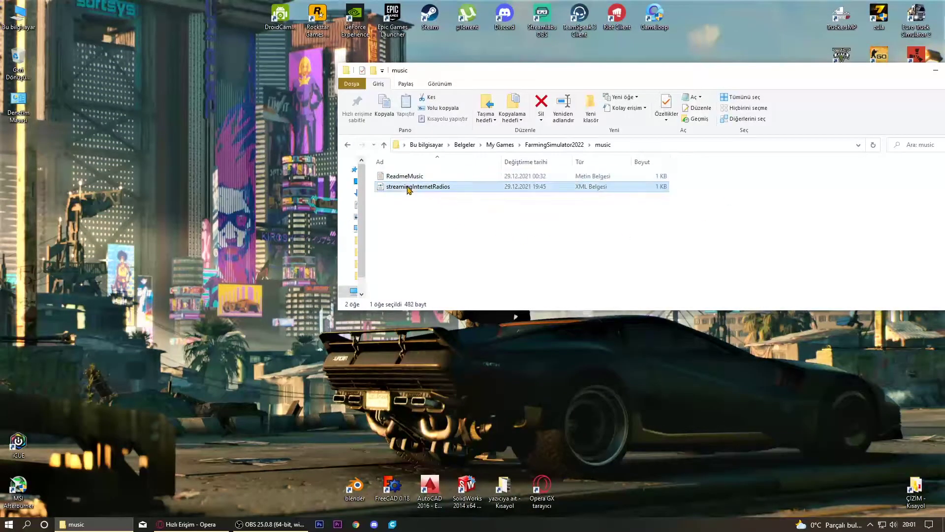
right_click(389, 191)
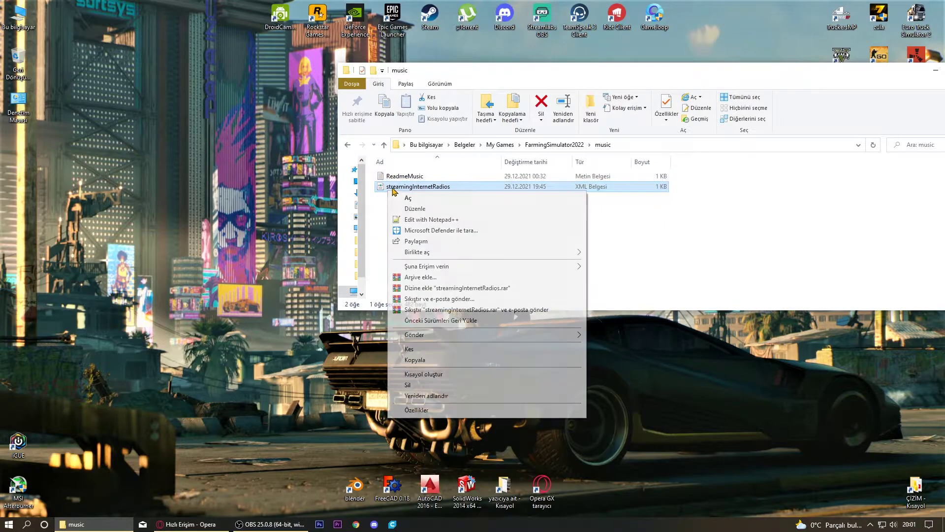
mouse_move(486, 253)
click(611, 264)
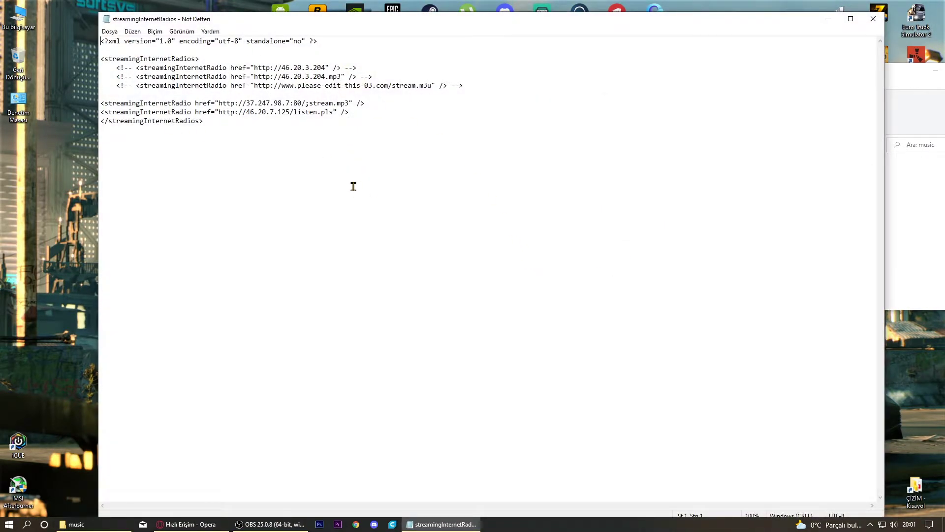
Step: Examine the uncommented station entries and the closing tag in the streamingInternetRadios file
drag(105, 102, 317, 153)
click(318, 153)
drag(217, 123, 104, 121)
click(274, 187)
drag(363, 112, 270, 104)
click(338, 161)
click(466, 86)
drag(100, 103, 332, 105)
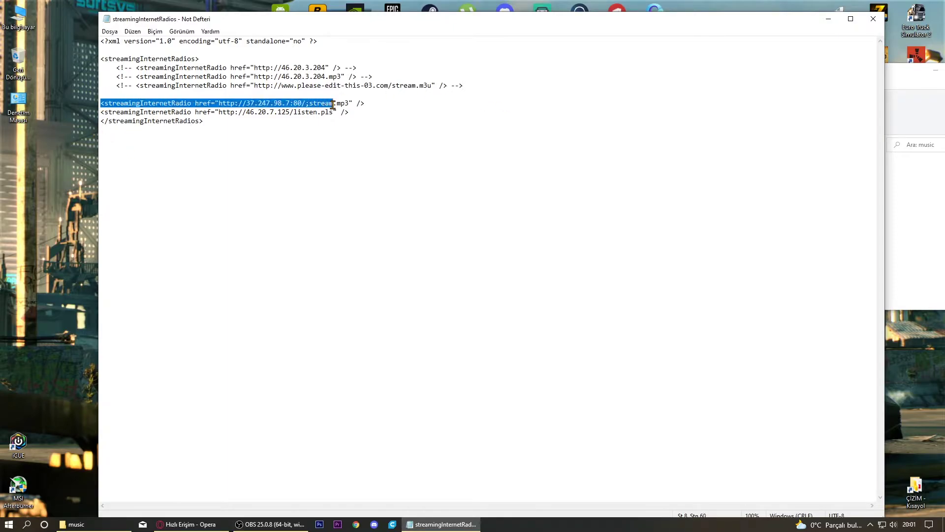
click(453, 151)
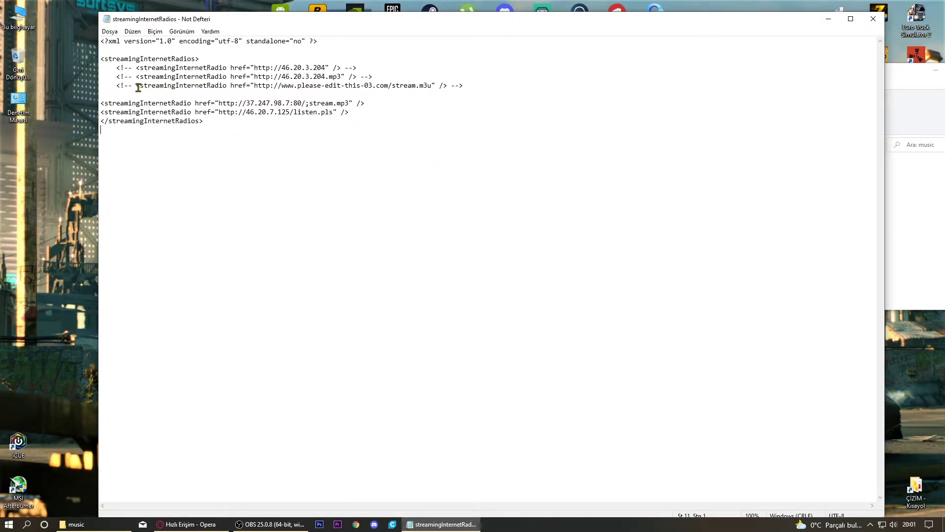
Step: Copy the commented please-edit-this-03.com stream.m3u entry, without its comment marks, onto a new line below the listen.pls station
drag(137, 87, 447, 87)
key(ctrl+c)
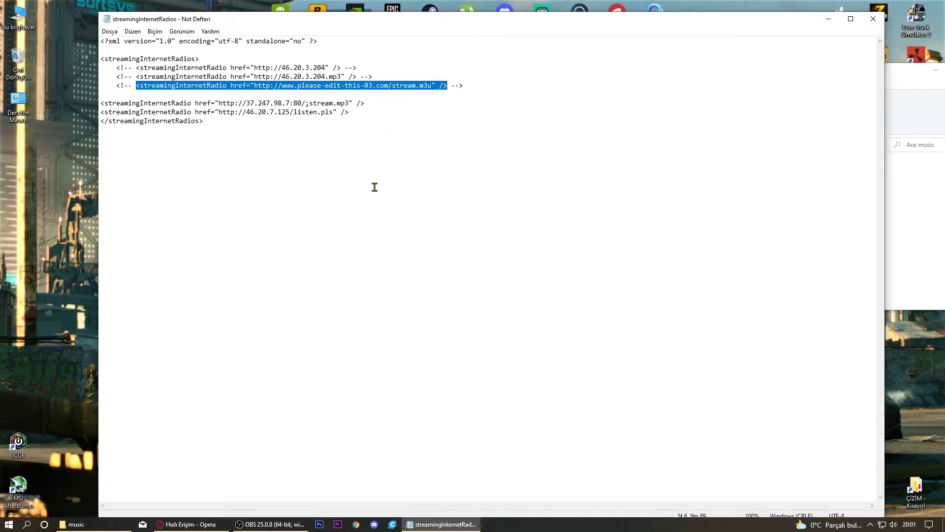
click(353, 113)
key(Return)
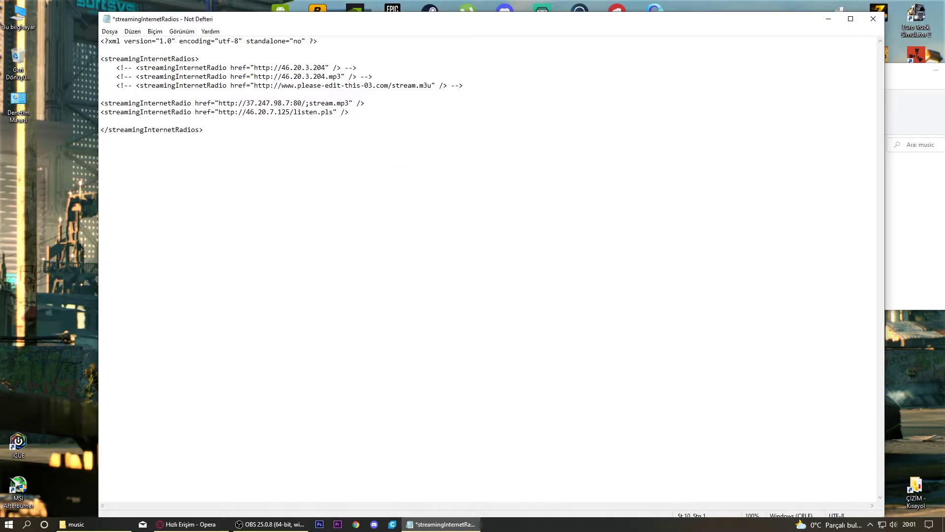
key(ctrl+v)
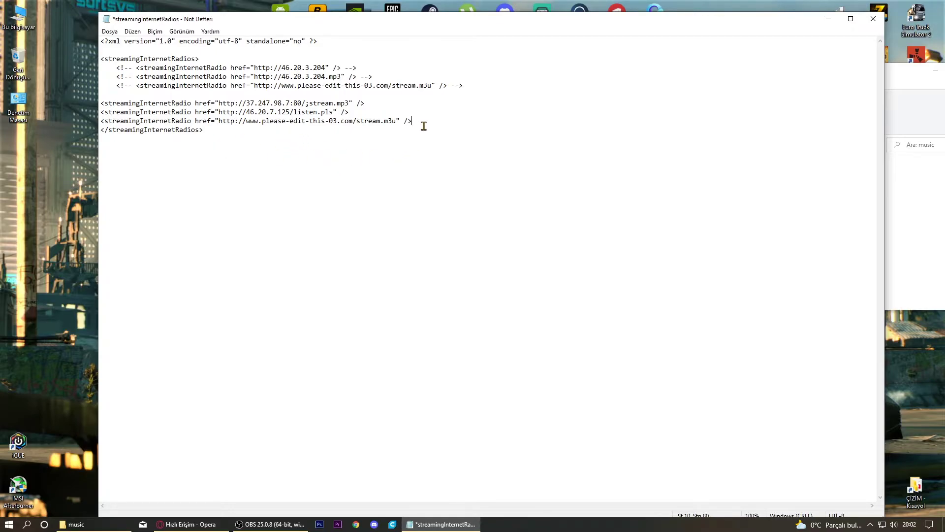
Step: Delete the pasted please-edit-this-03.com entry and its line above the closing tag
drag(422, 123, 99, 122)
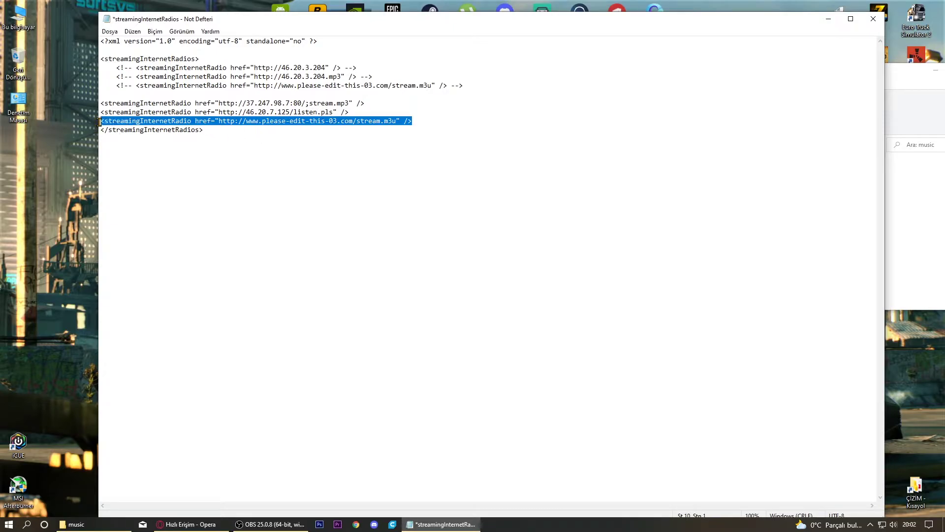
key(BackSpace)
key(BackSpace)
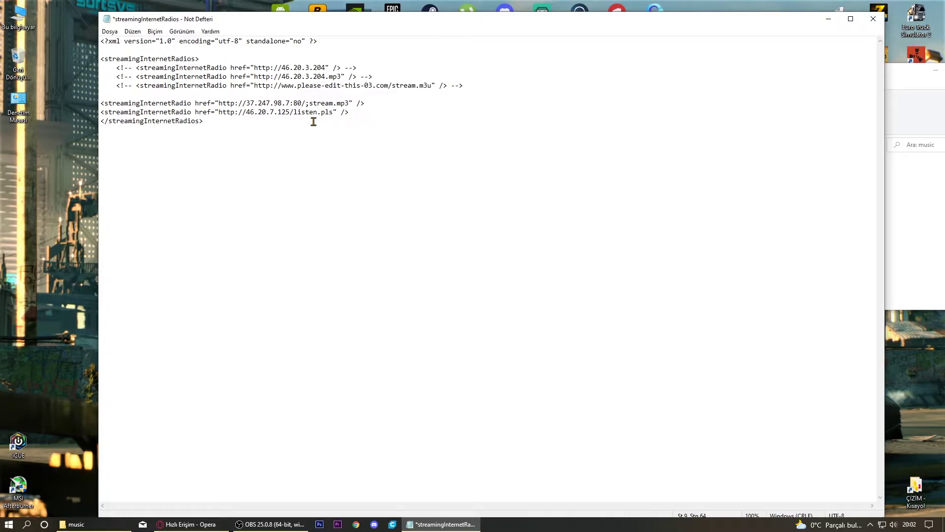
click(316, 312)
Step: Switch to the Opera browser and search the web for "radyo m3u"
click(189, 524)
click(372, 81)
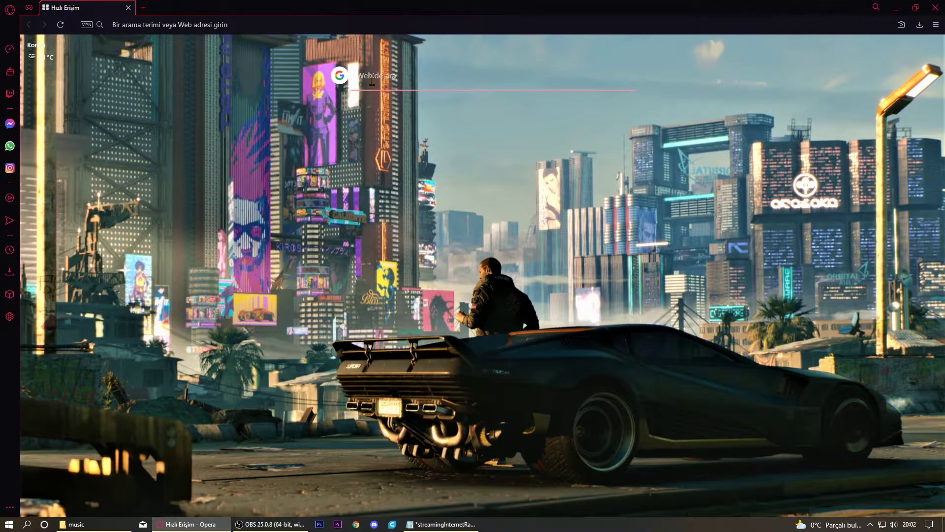
text(radyo)
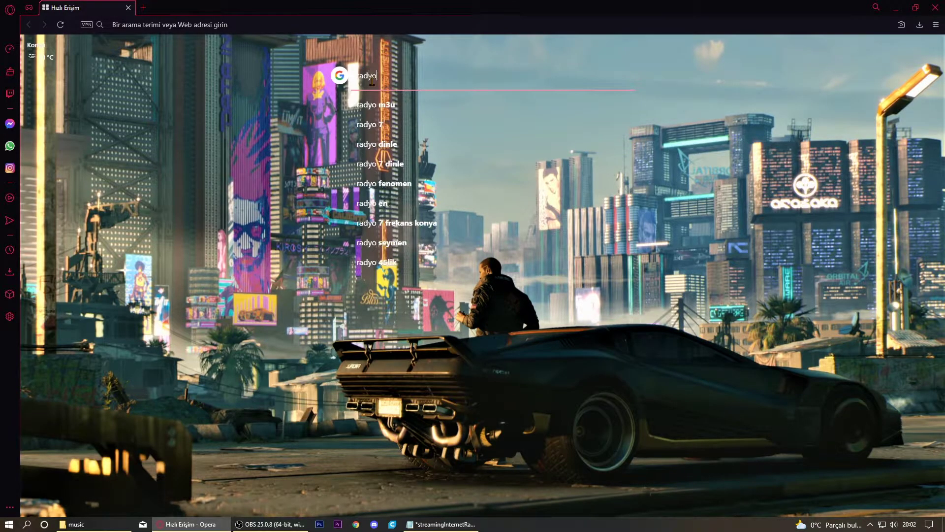
text( m3u)
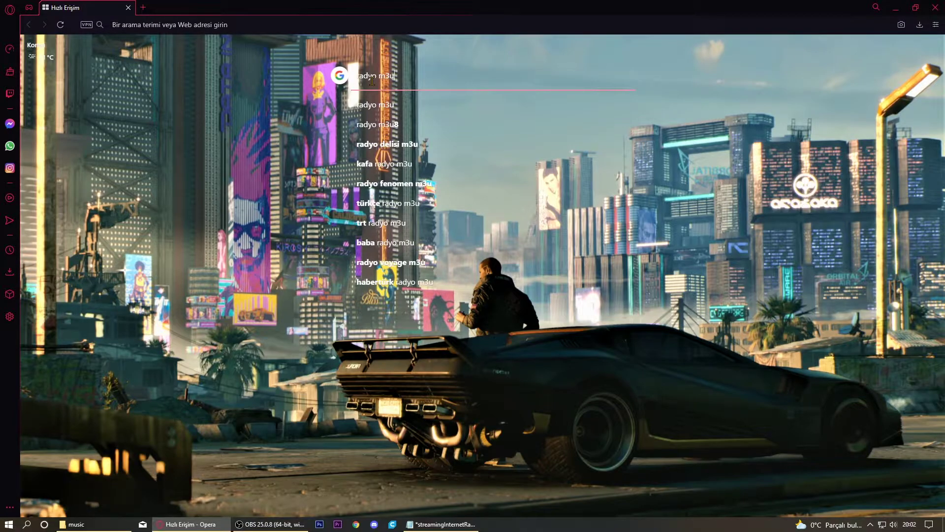
key(Return)
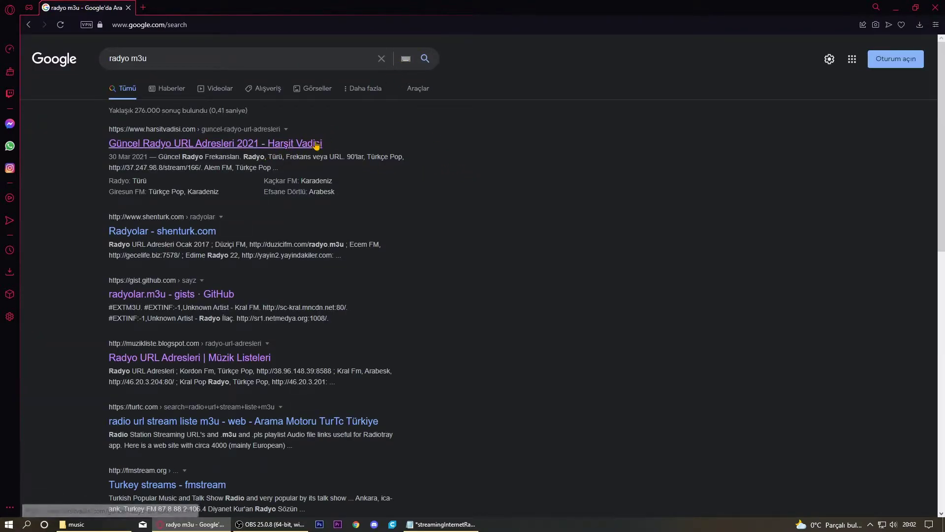
Step: Open the Güncel Radyo URL Adresleri page on harsitvadisi.com and find the ARABESK FM stream addresses in its full station list
click(275, 146)
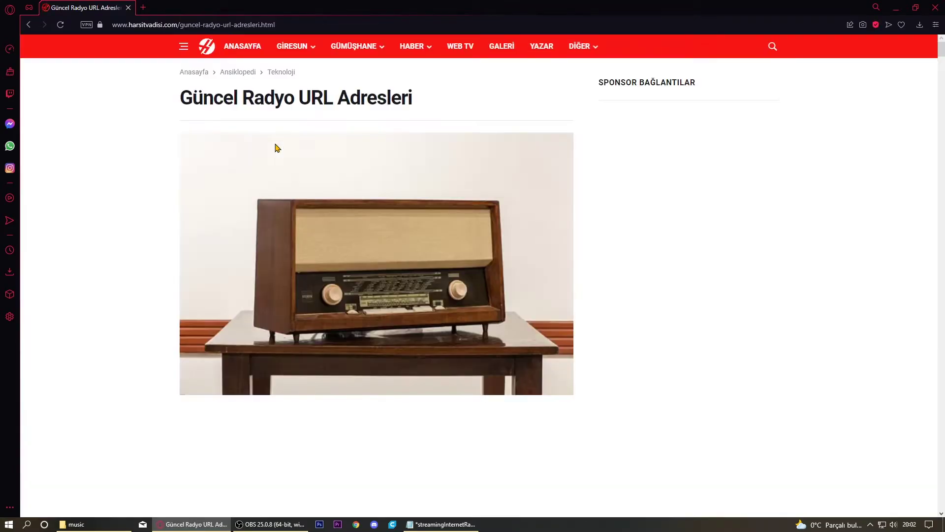
scroll(468, 156, down, 5)
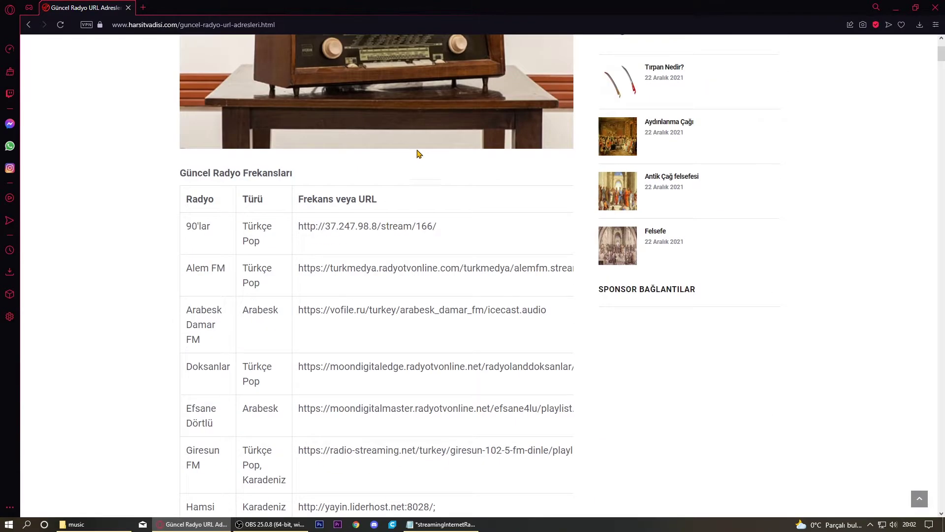
scroll(415, 156, down, 3)
scroll(375, 225, down, 3)
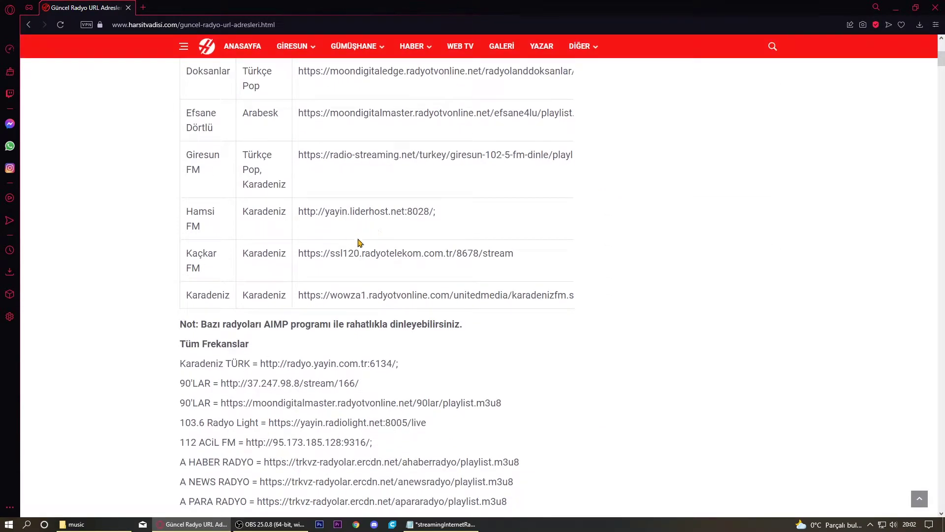
scroll(355, 239, down, 15)
scroll(352, 251, down, 20)
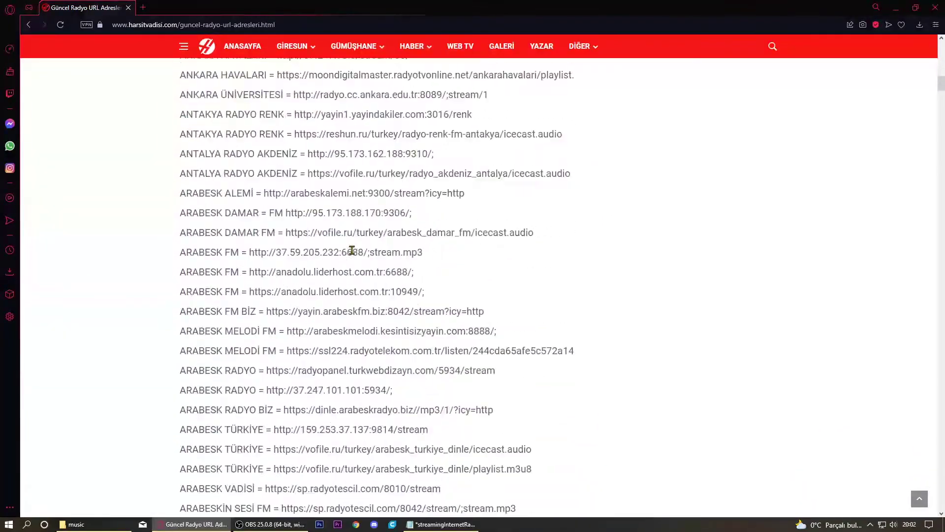
scroll(337, 251, up, 3)
scroll(337, 252, up, 5)
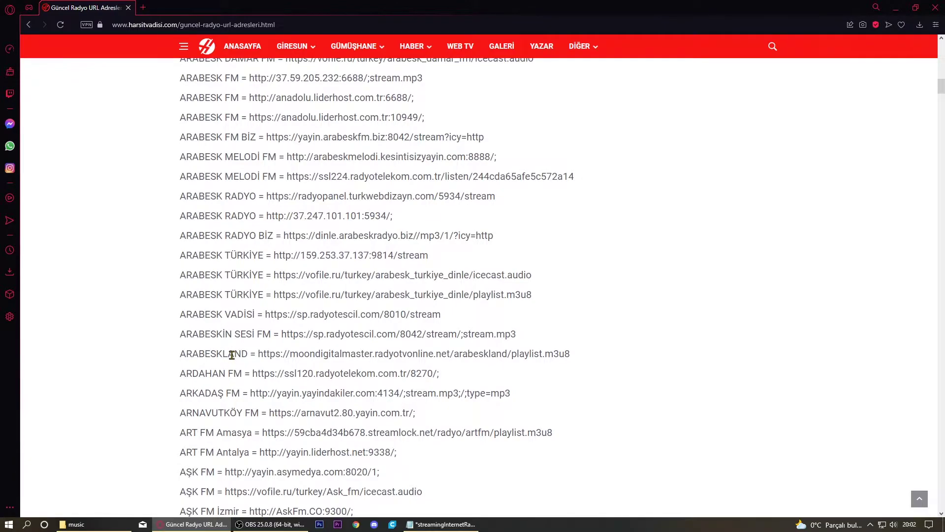
scroll(230, 367, up, 3)
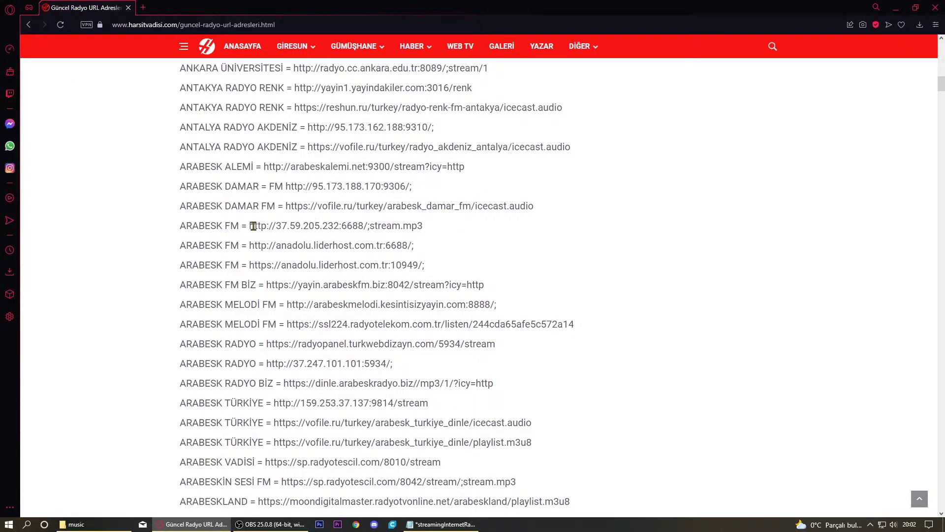
drag(249, 225, 423, 226)
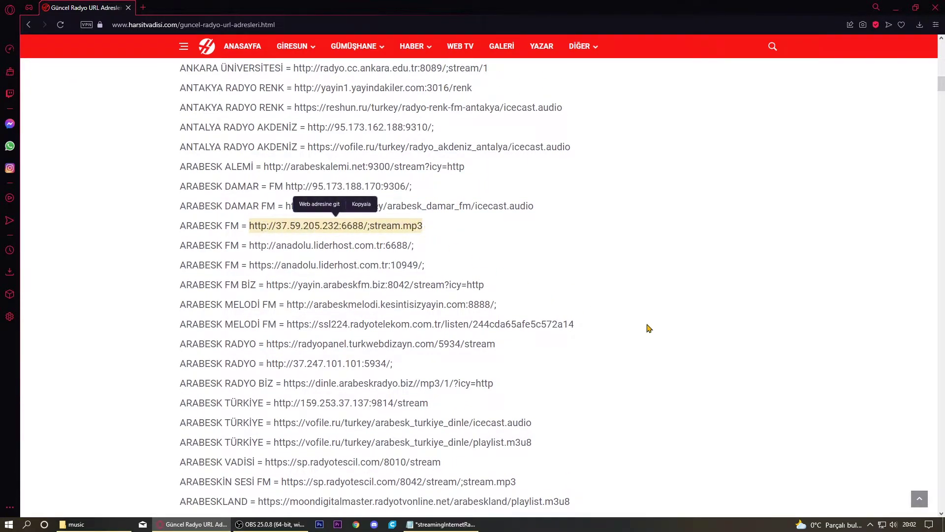
click(419, 229)
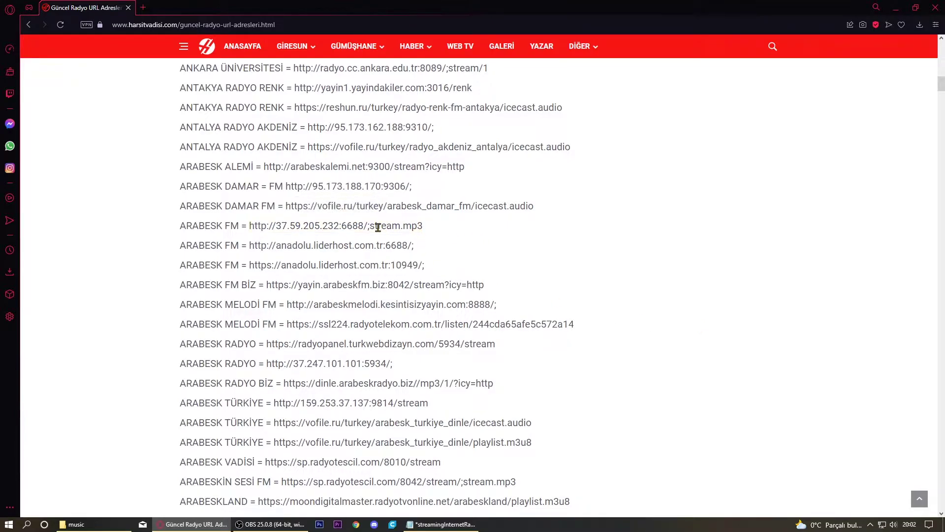
drag(374, 225, 433, 235)
scroll(433, 235, up, 1)
click(488, 312)
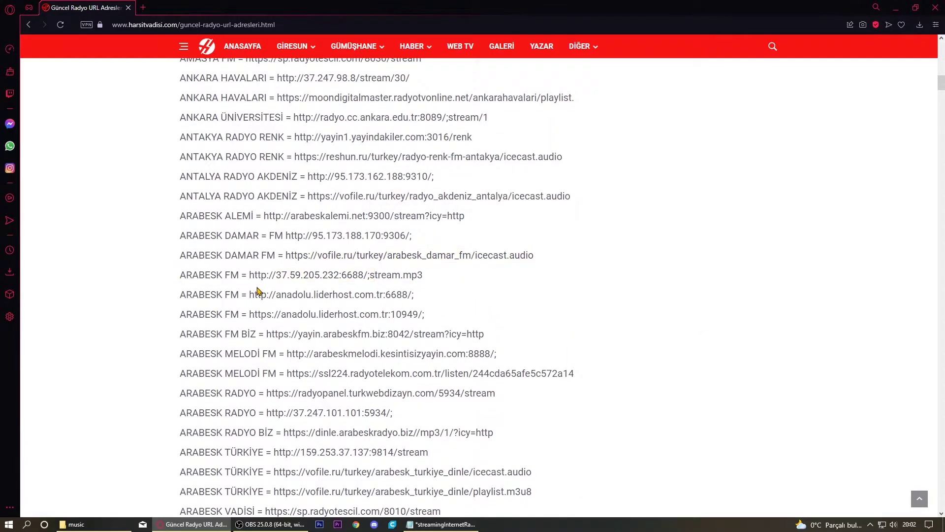
drag(249, 275, 424, 278)
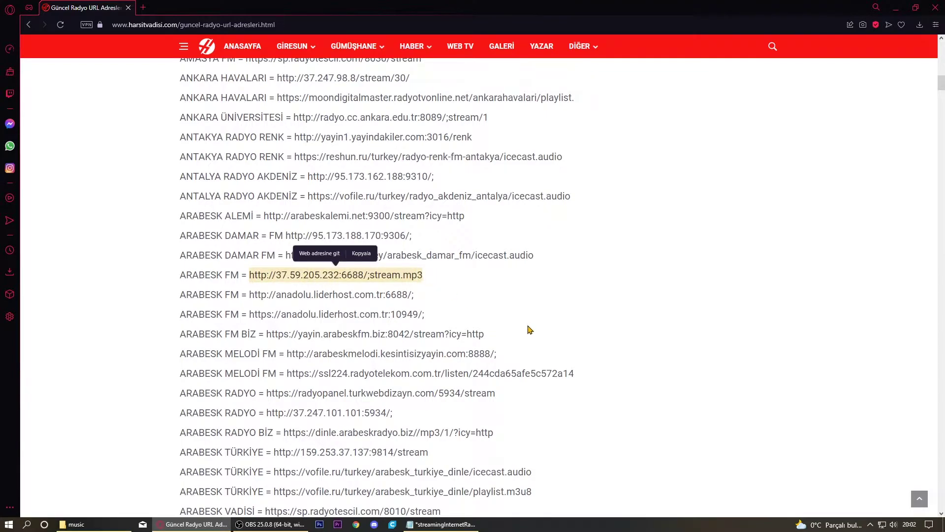
key(ctrl+c)
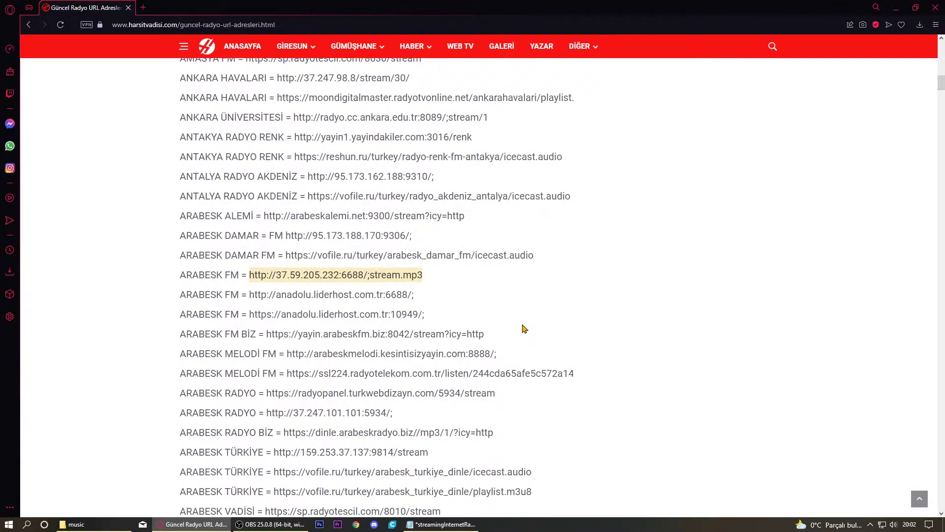
Step: Test the copied ARABESK FM stream by playing it in a new browser tab, and close that tab
click(143, 7)
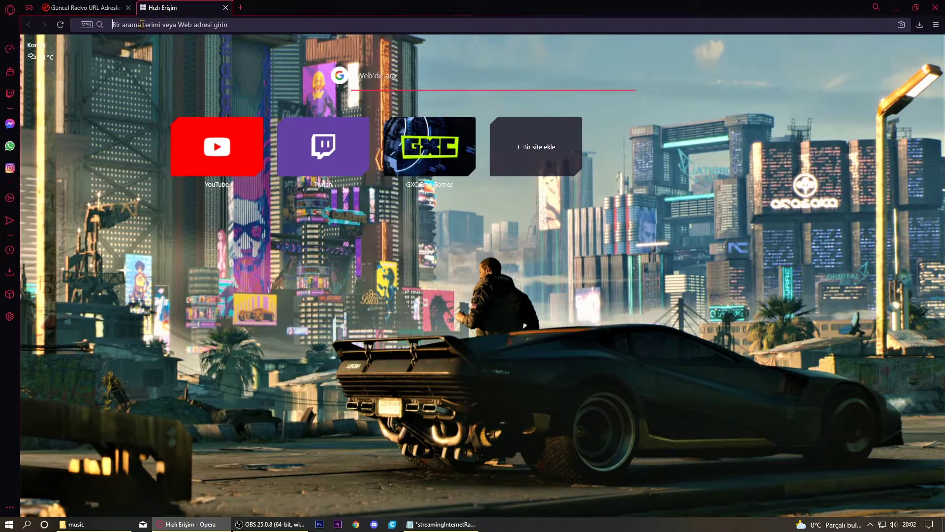
click(142, 24)
key(ctrl+v)
key(Return)
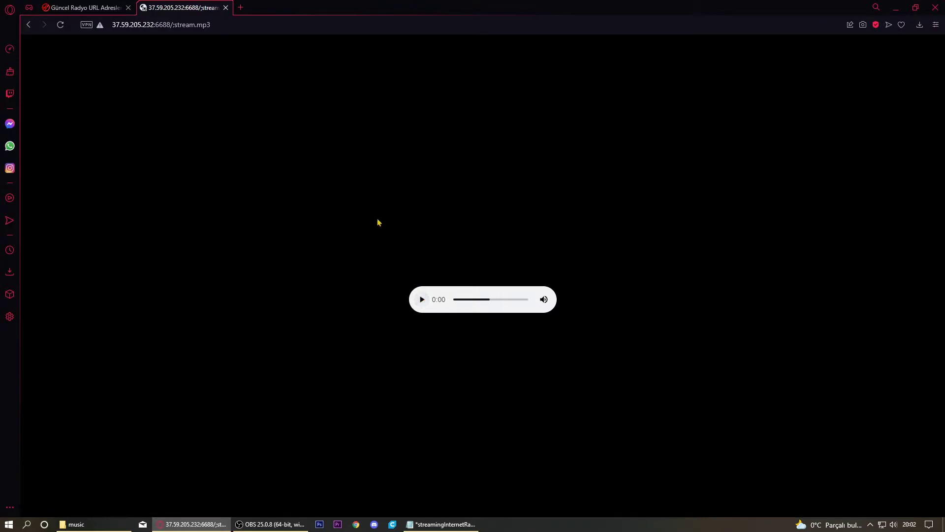
click(422, 299)
click(226, 7)
click(897, 7)
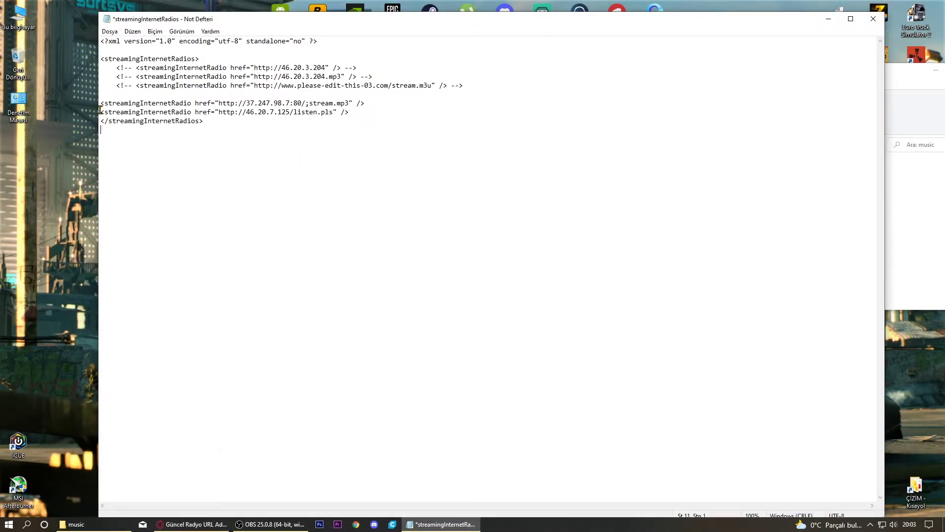
drag(220, 112, 332, 113)
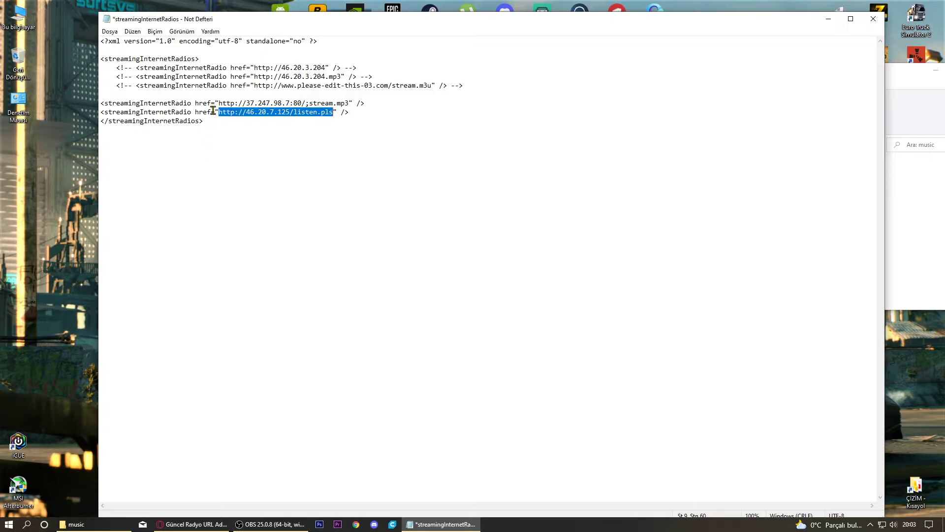
key(ctrl+v)
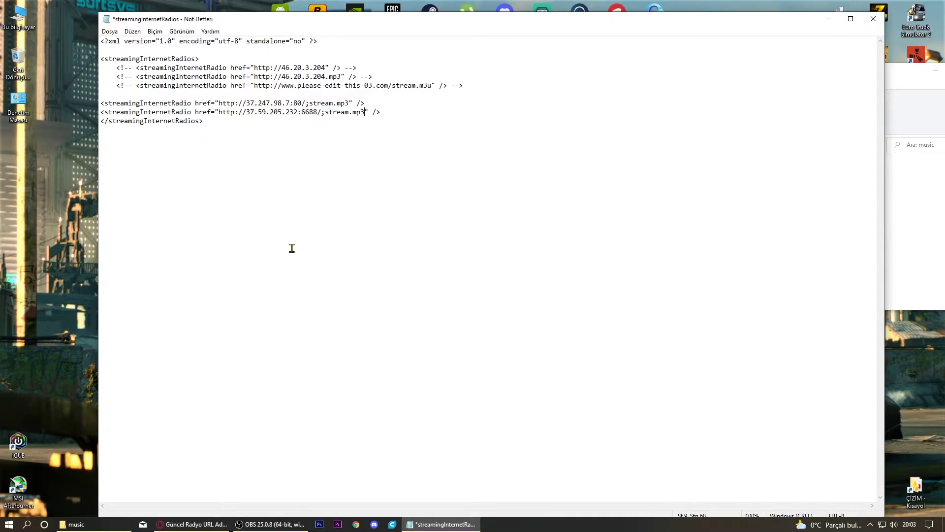
click(283, 236)
key(ctrl+s)
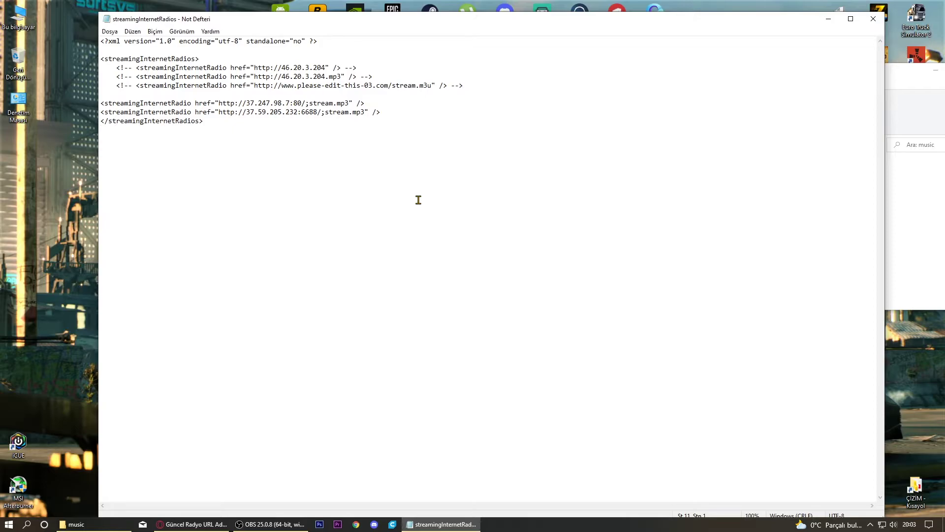
Step: Close the streamingInternetRadios file, the music folder window and the web browser
right_click(418, 200)
click(278, 137)
click(114, 33)
click(439, 190)
click(874, 19)
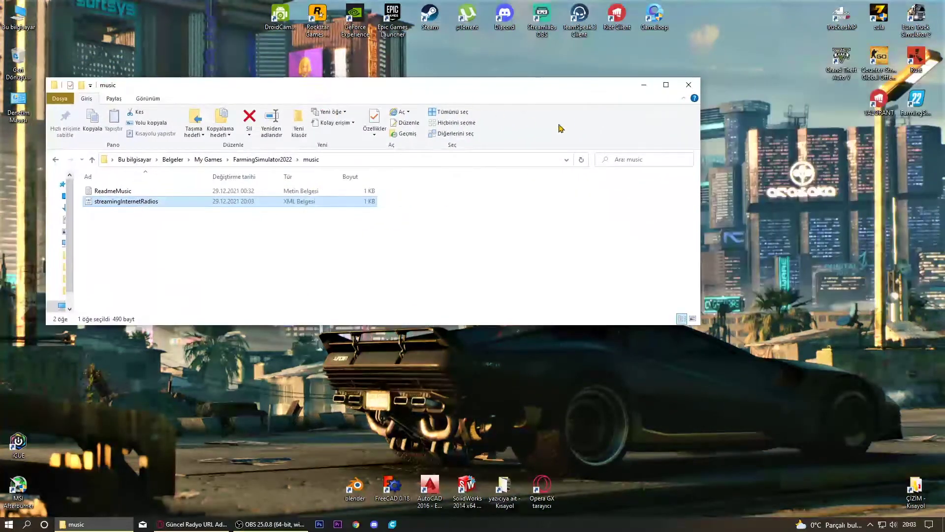
click(689, 84)
right_click(504, 151)
click(531, 190)
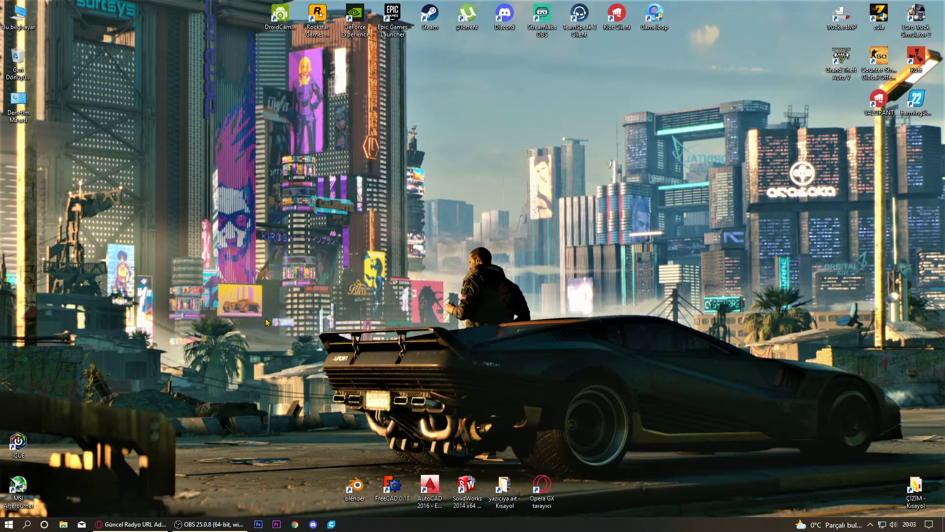
click(130, 524)
click(936, 6)
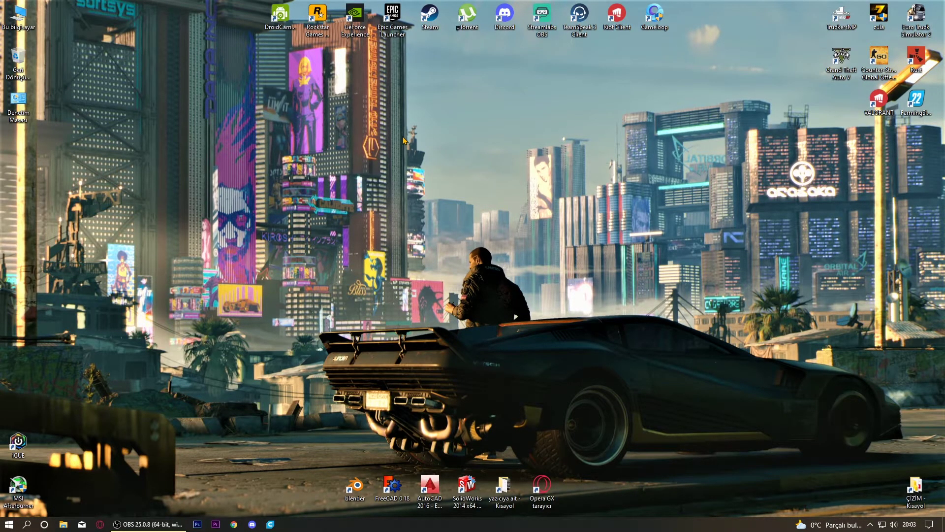
right_click(405, 62)
click(422, 90)
right_click(422, 93)
click(443, 122)
right_click(446, 125)
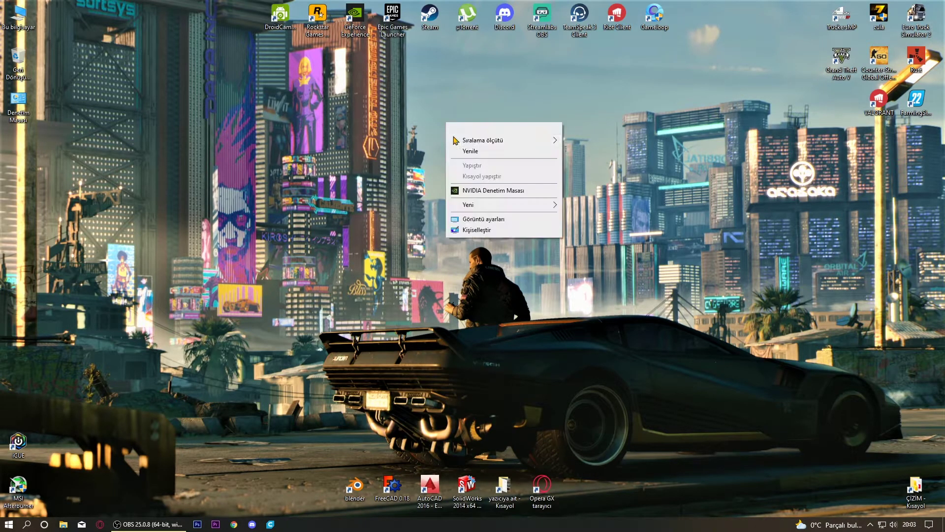
click(475, 154)
right_click(475, 153)
click(499, 183)
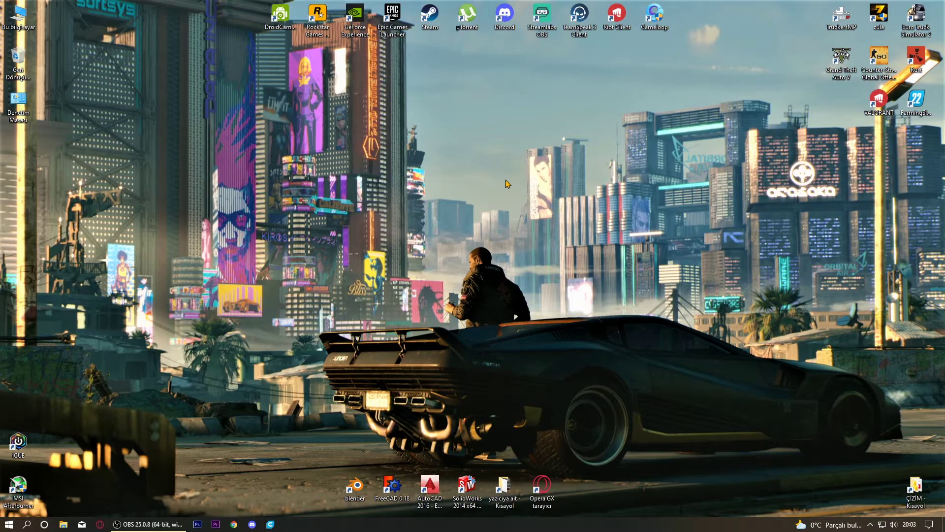
right_click(475, 126)
click(493, 154)
right_click(493, 149)
click(517, 178)
right_click(513, 180)
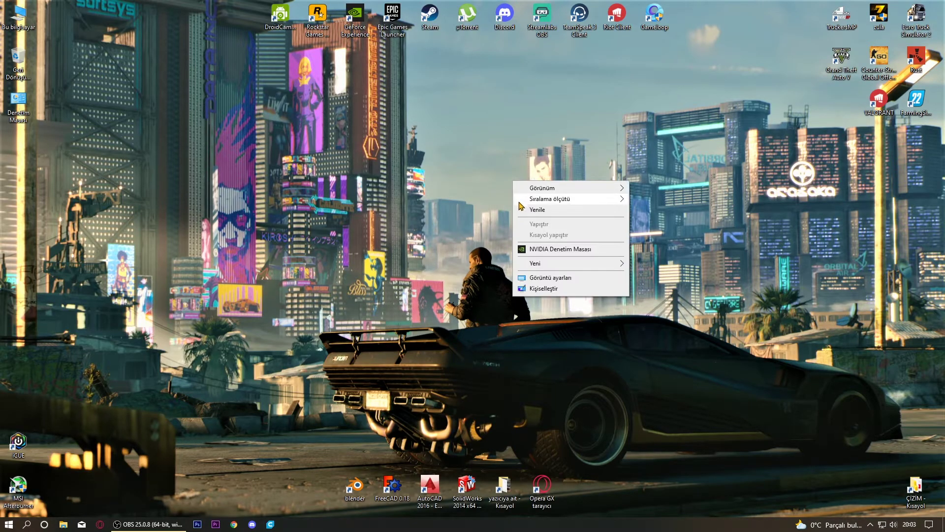
click(521, 210)
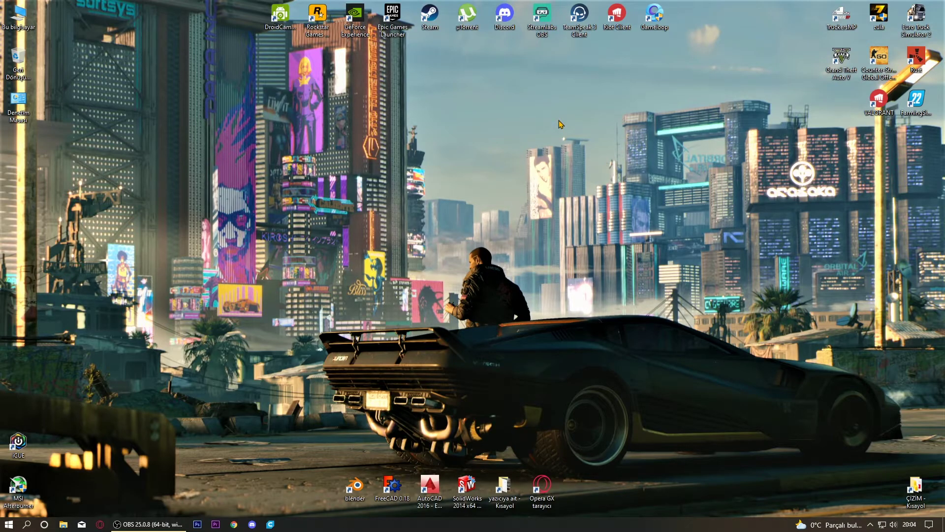
Step: Launch Farming Simulator 22 from the desktop and start the saved career game on the Haut-Beyleron map
double_click(917, 100)
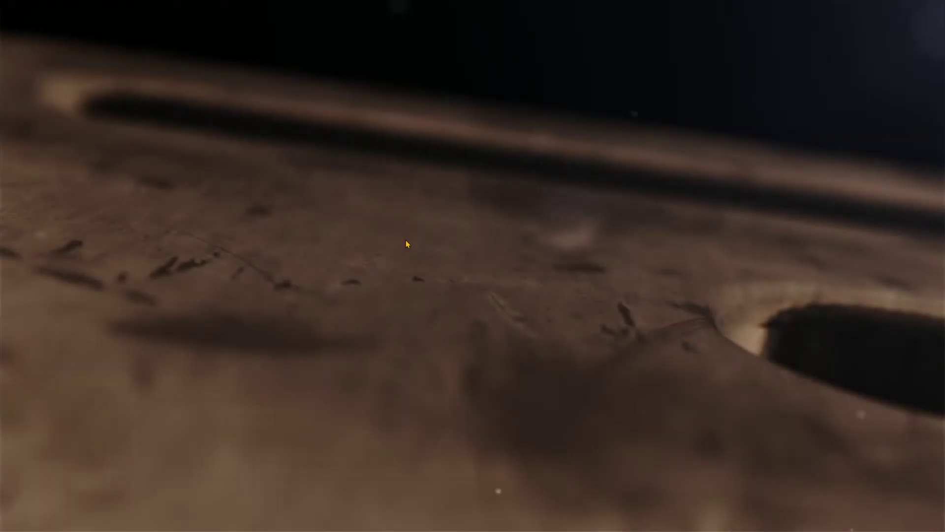
click(425, 243)
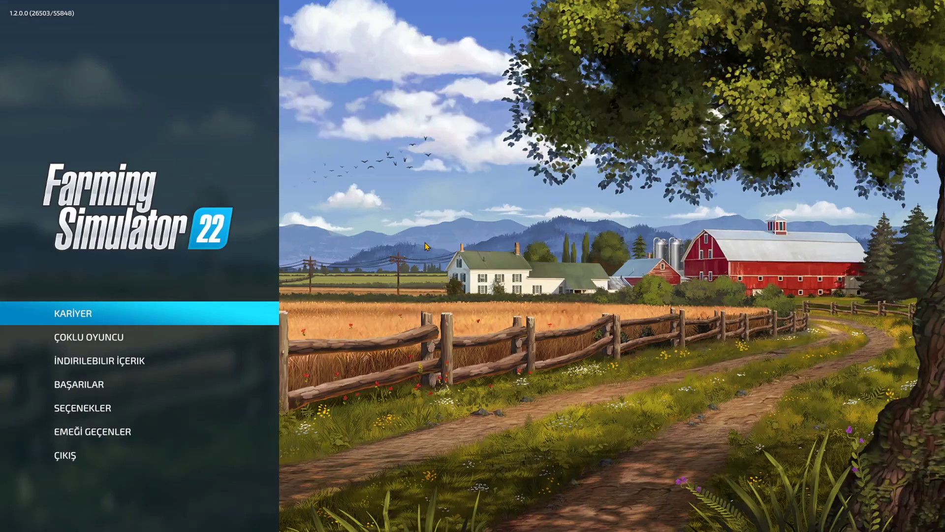
click(82, 315)
click(27, 504)
click(28, 504)
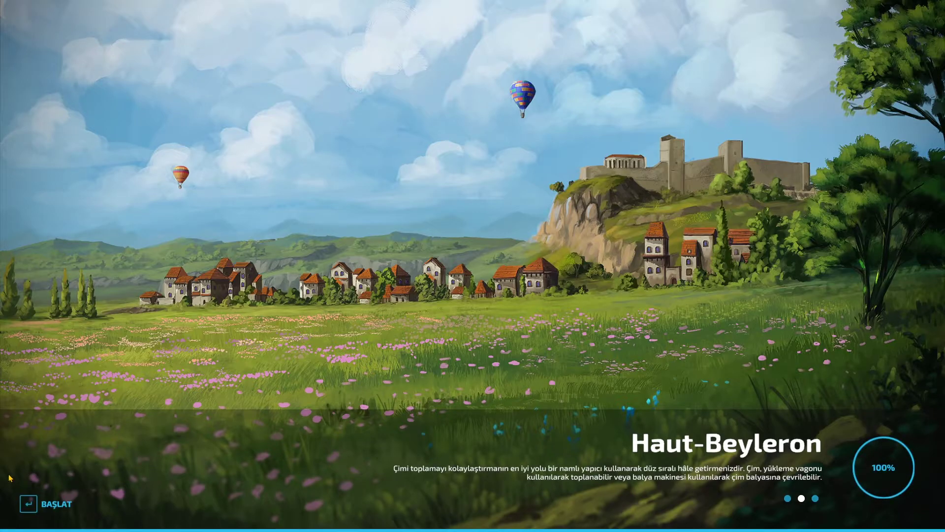
click(28, 504)
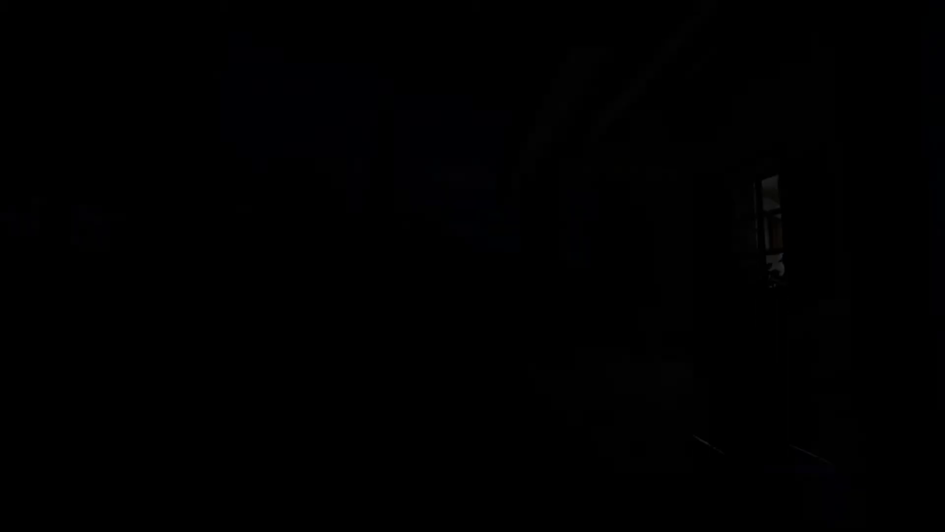
Step: Switch to the Massey Ferguson MF 3670 tractor and hide the controls help
key(Tab)
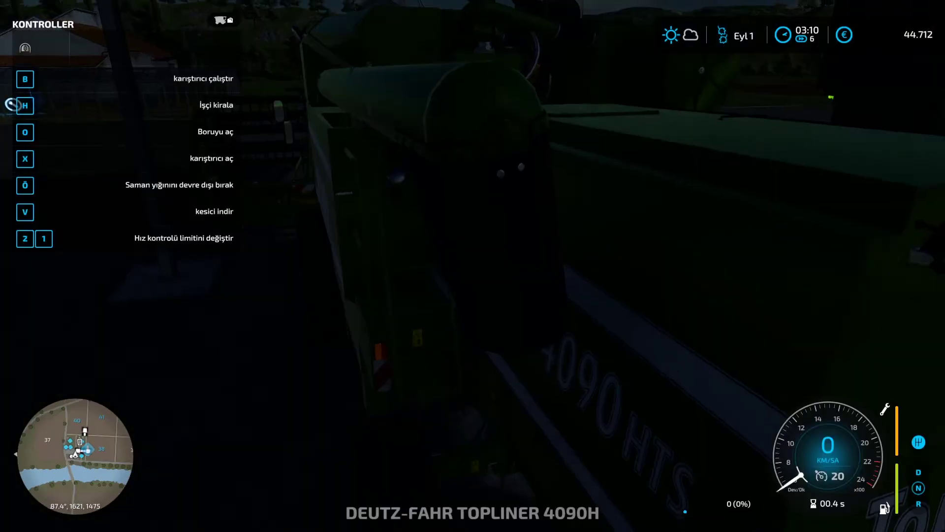
key(Tab)
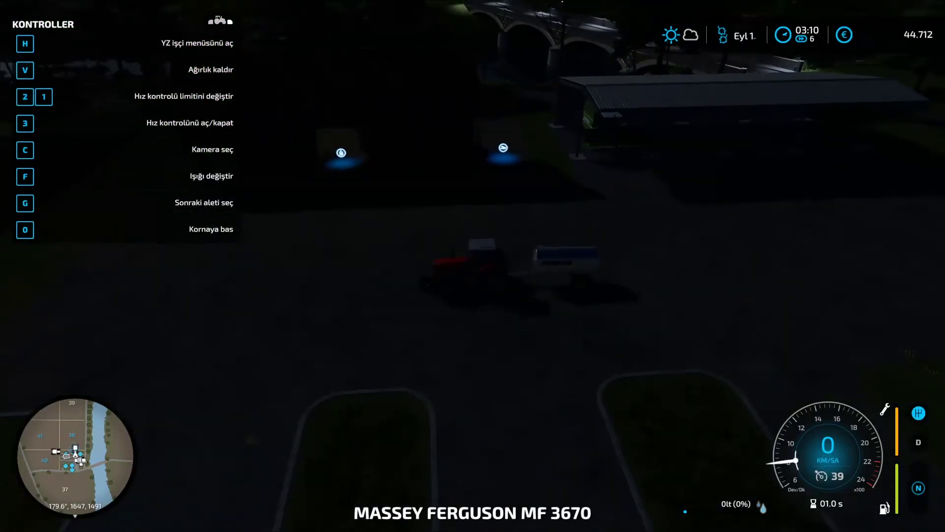
key(F1)
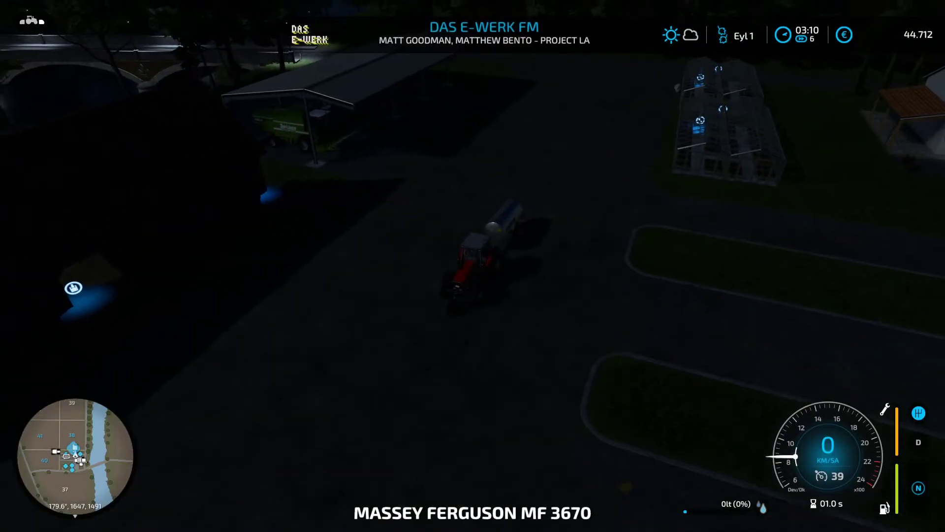
Step: Cycle the vehicle radio through its channels to the BABA RADYO internet station, agreeing to play unrated online broadcasts
key(Page_Up)
key(Page_Up)
key(Page_Up)
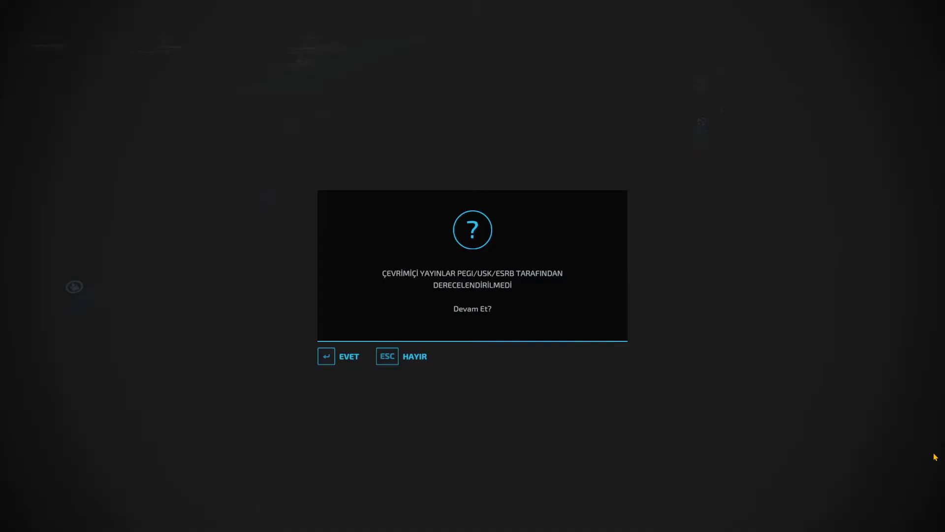
click(388, 356)
key(Page_Up)
key(Page_Up)
key(Page_Up)
key(Page_Up)
key(Page_Up)
key(Page_Up)
click(339, 356)
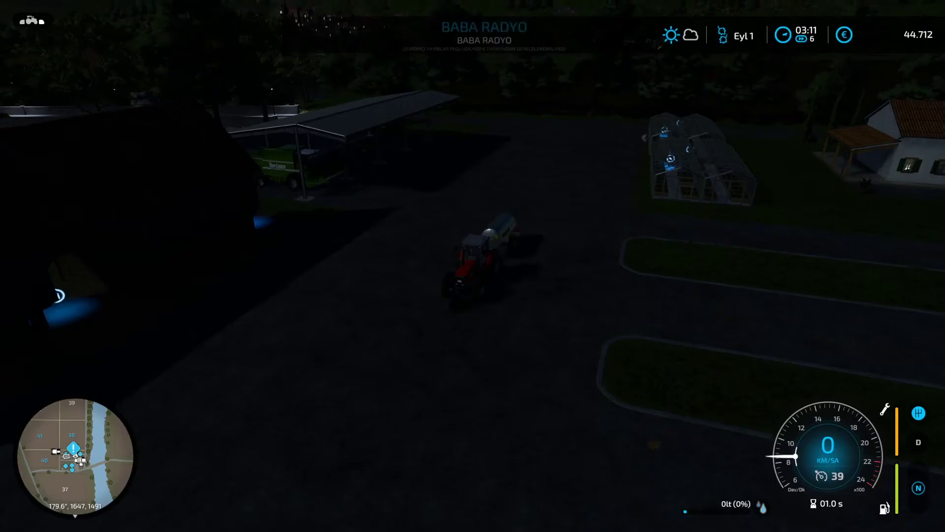